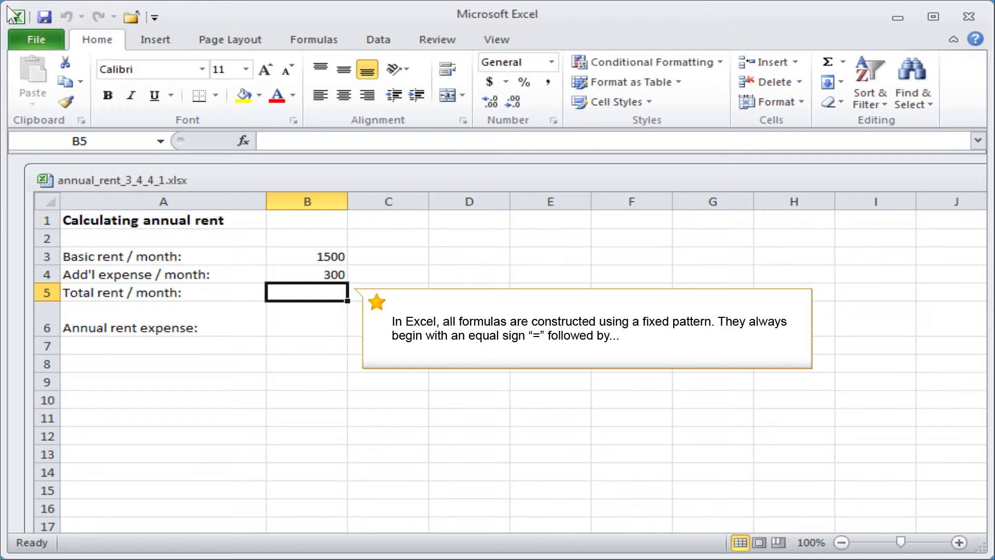
{"action": "type", "text": "="}
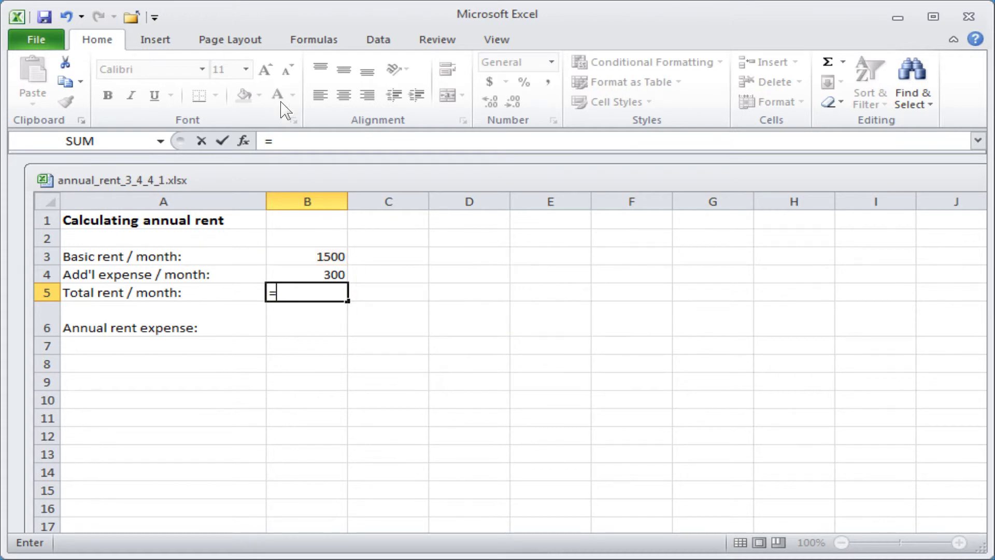
Enter =B3+B4 in B5 so total monthly rent shows 1800
{"action": "left_click", "coordinate": [327, 259]}
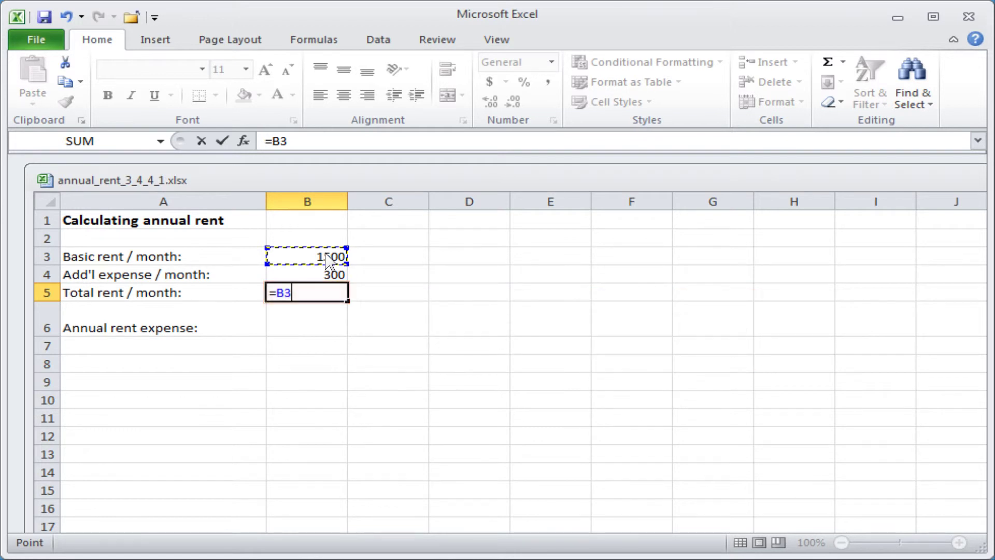
{"action": "type", "text": "+"}
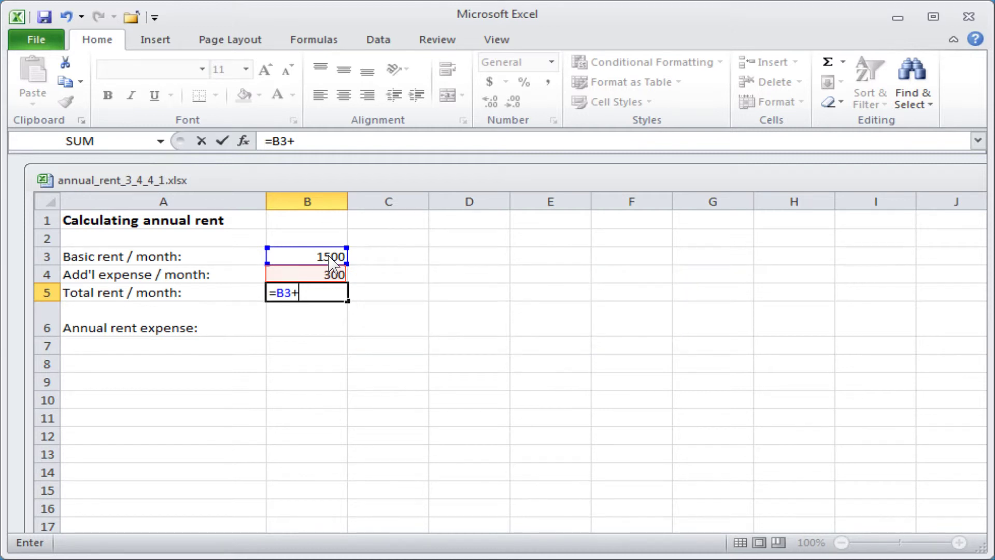
{"action": "left_click", "coordinate": [315, 272]}
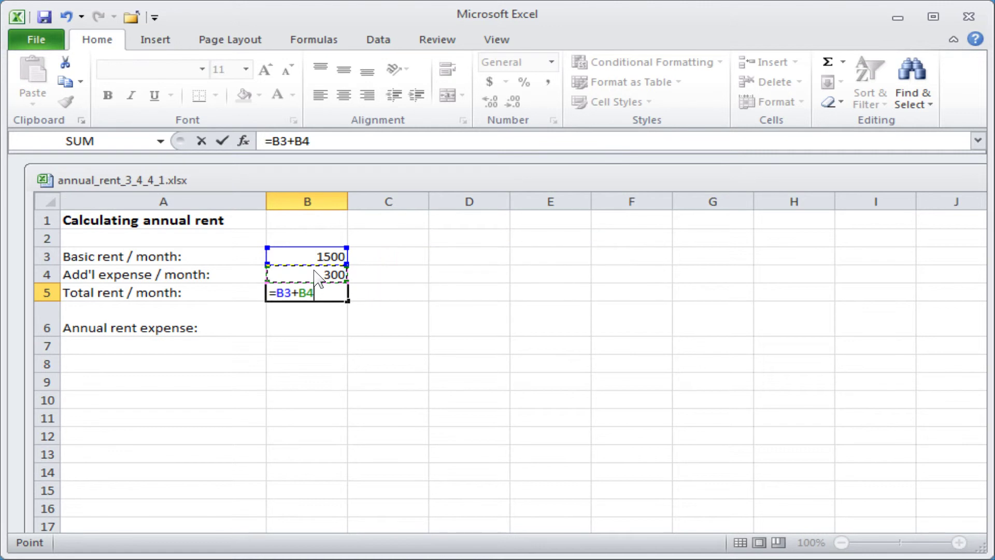
{"action": "key", "text": "F2"}
{"action": "key", "text": "Return"}
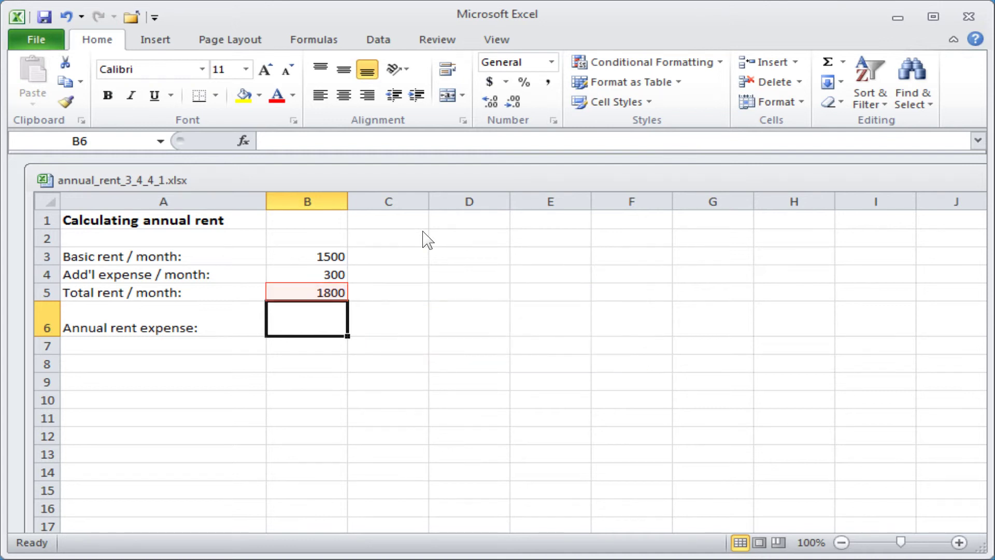
{"action": "left_click", "coordinate": [322, 289]}
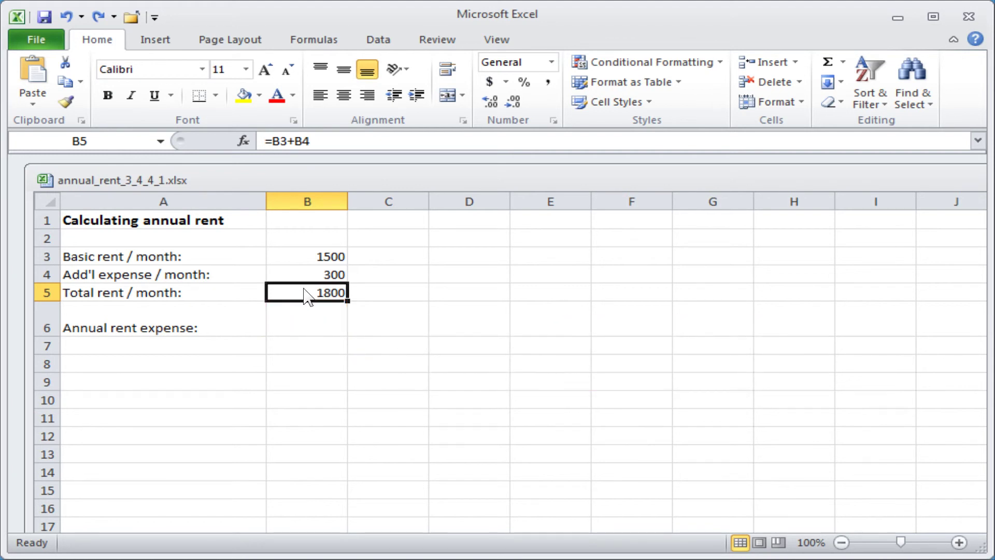
{"action": "left_click", "coordinate": [295, 327]}
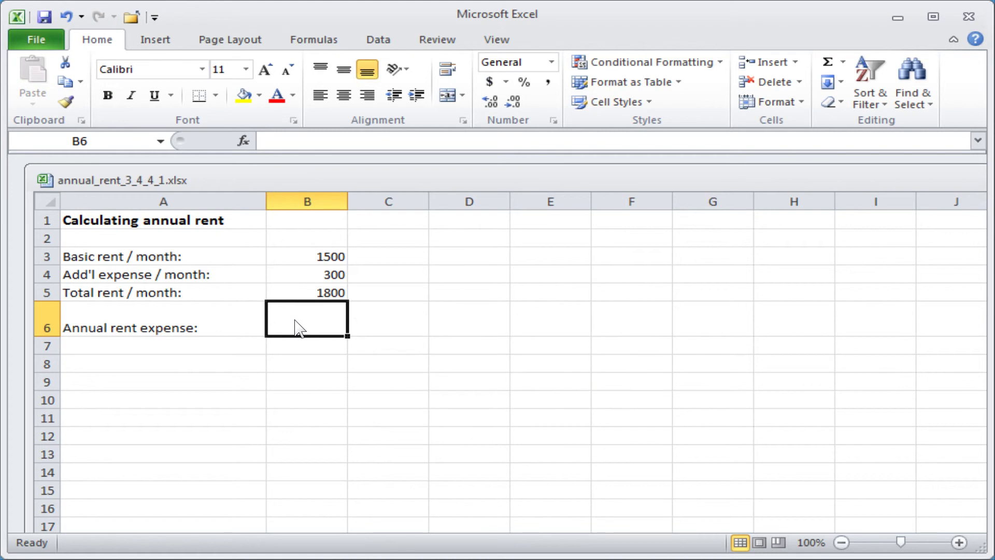
{"action": "type", "text": "="}
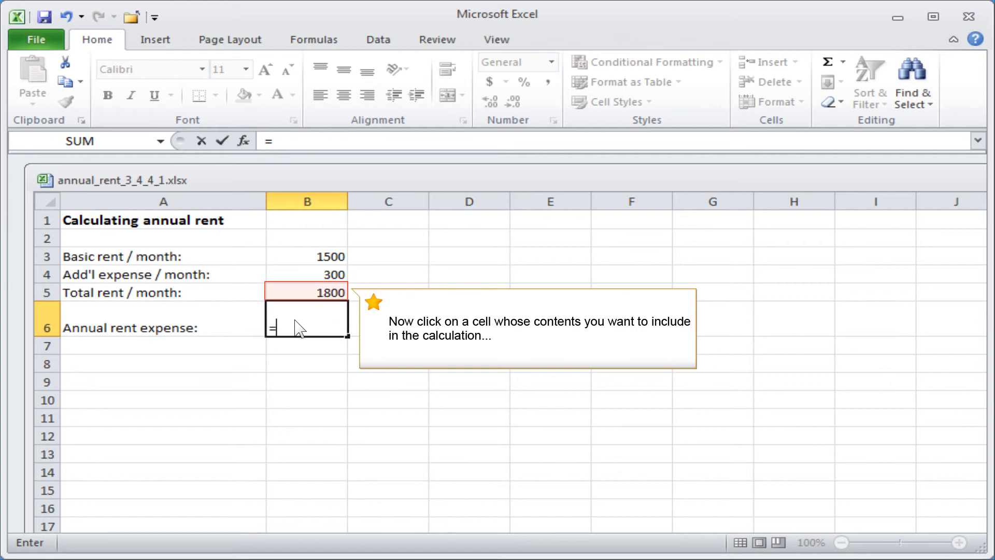
Enter =B5*12 in B6 so annual rent expense shows 21600
{"action": "left_click", "coordinate": [323, 293]}
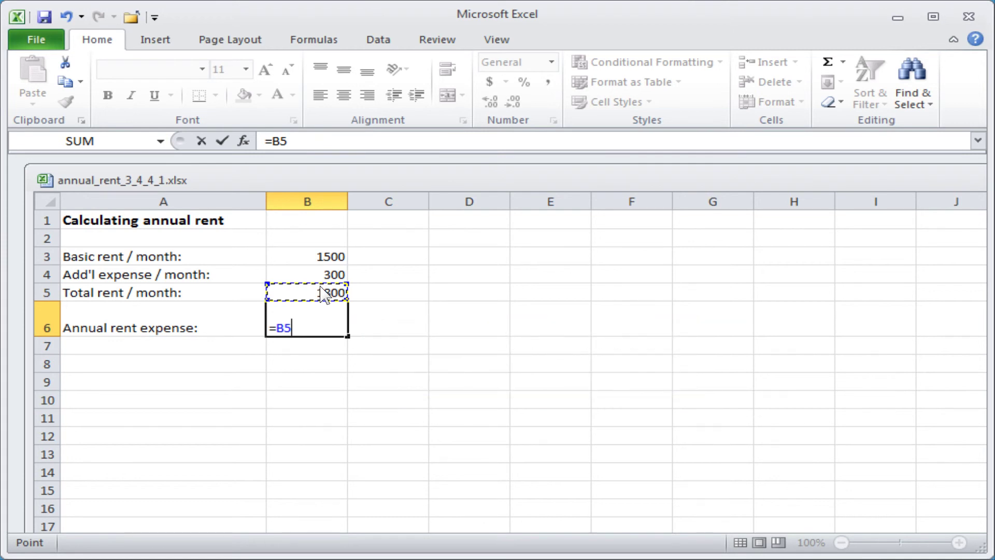
{"action": "type", "text": "*"}
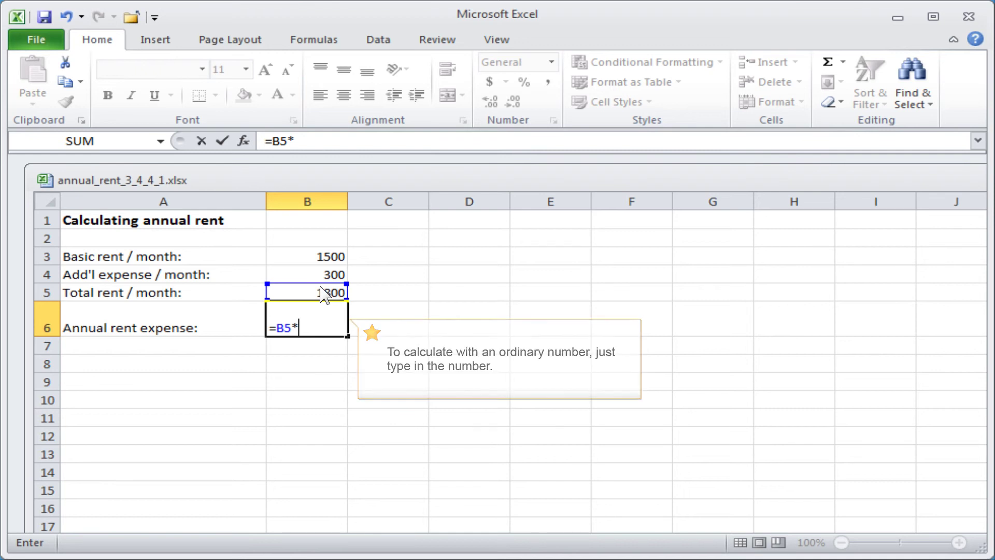
{"action": "type", "text": "12"}
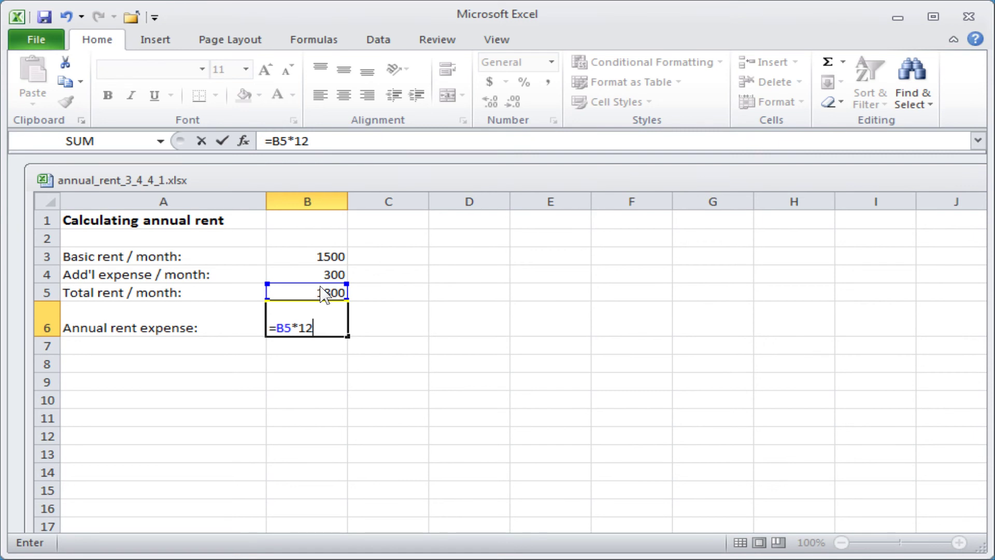
{"action": "key", "text": "Return"}
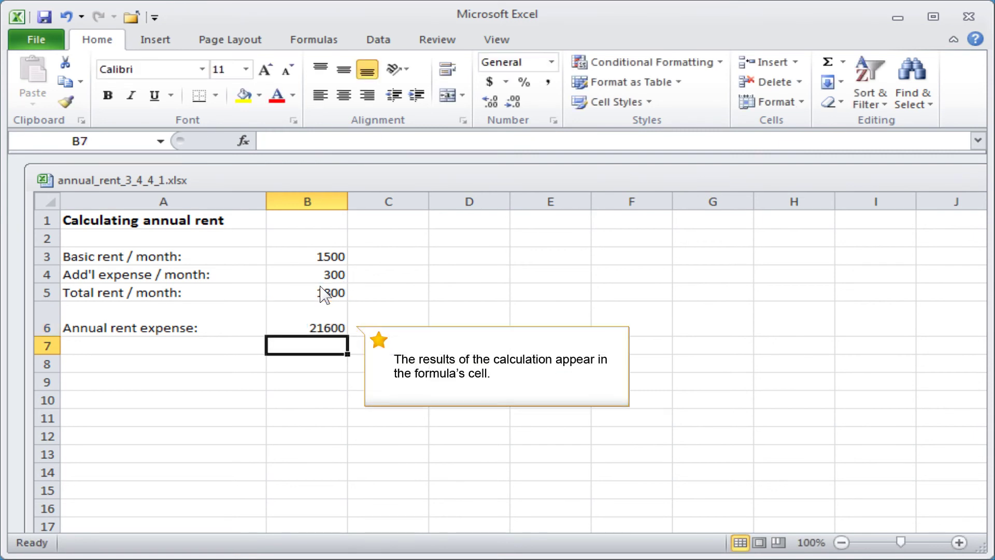